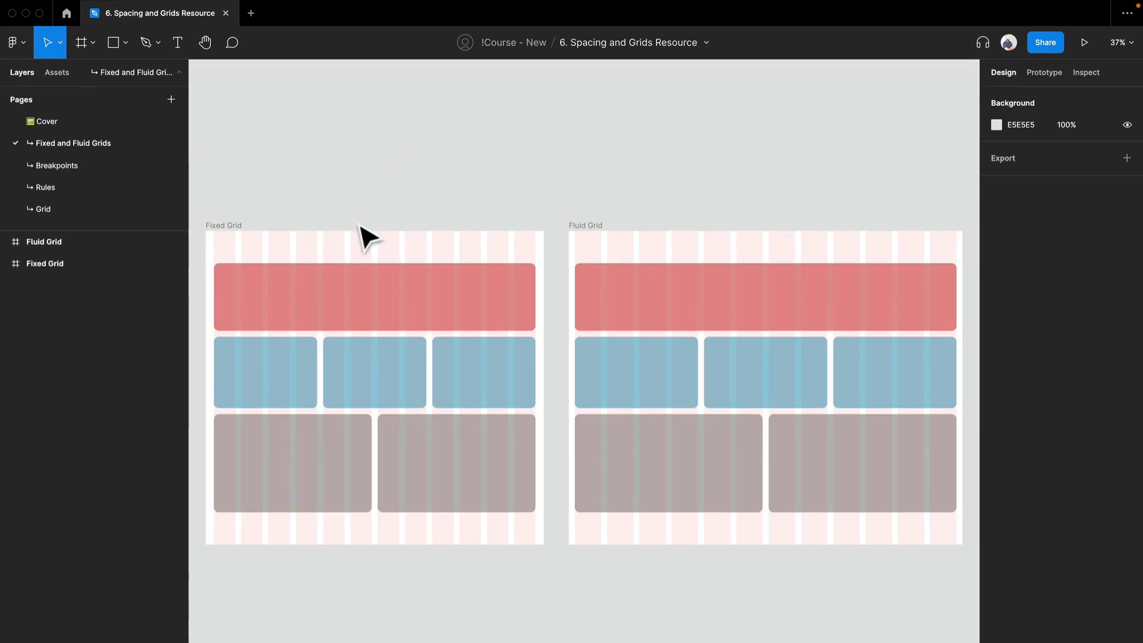
# Select the Fixed Grid frame and open its column layout grid settings to review them, then close the settings
pyautogui.scroll(6, 360, 224)
pyautogui.moveTo(360, 224); pyautogui.dragTo(510, 153)
pyautogui.moveTo(288, 225); pyautogui.dragTo(558, 213)
pyautogui.scroll(-4, 563, 223)
pyautogui.click(334, 169)
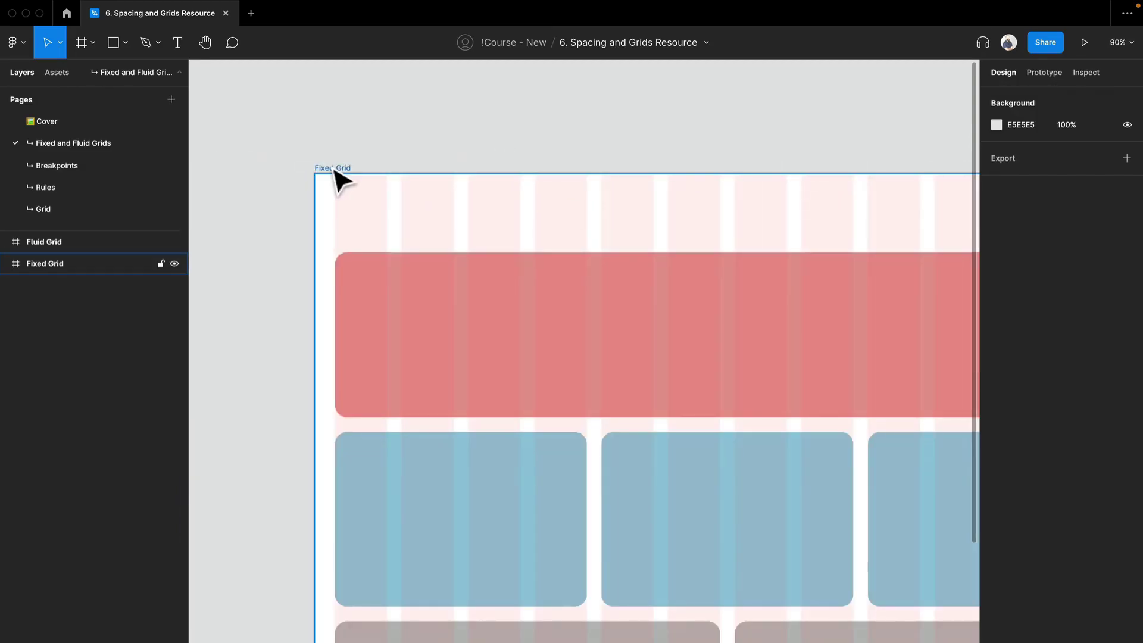
pyautogui.moveTo(539, 160); pyautogui.dragTo(268, 117)
pyautogui.scroll(-2, 388, 140)
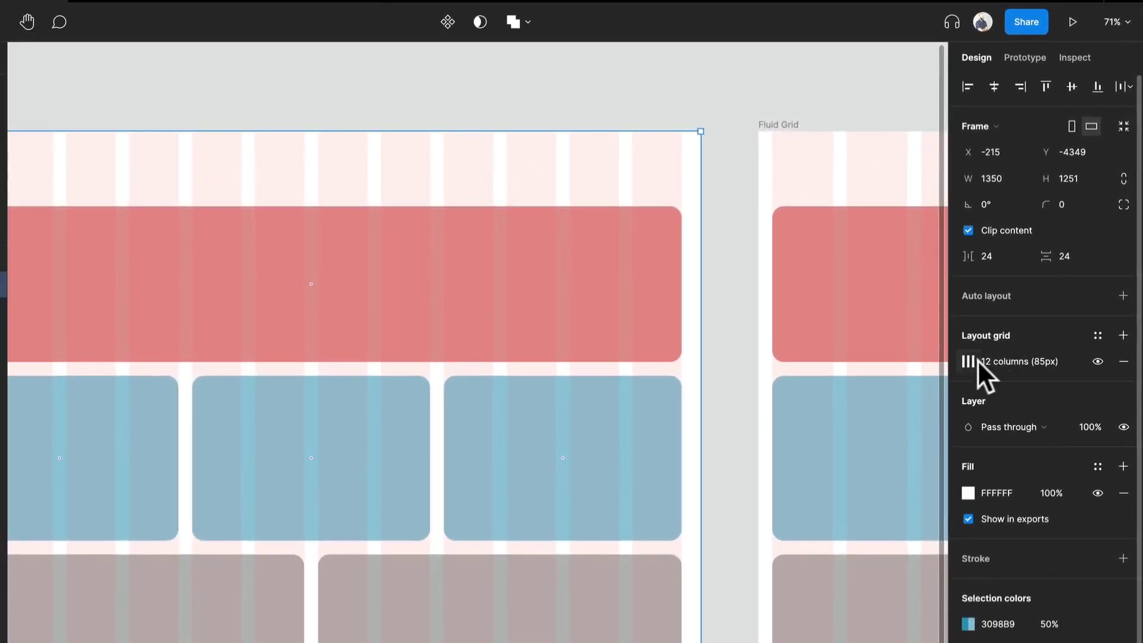
pyautogui.click(969, 360)
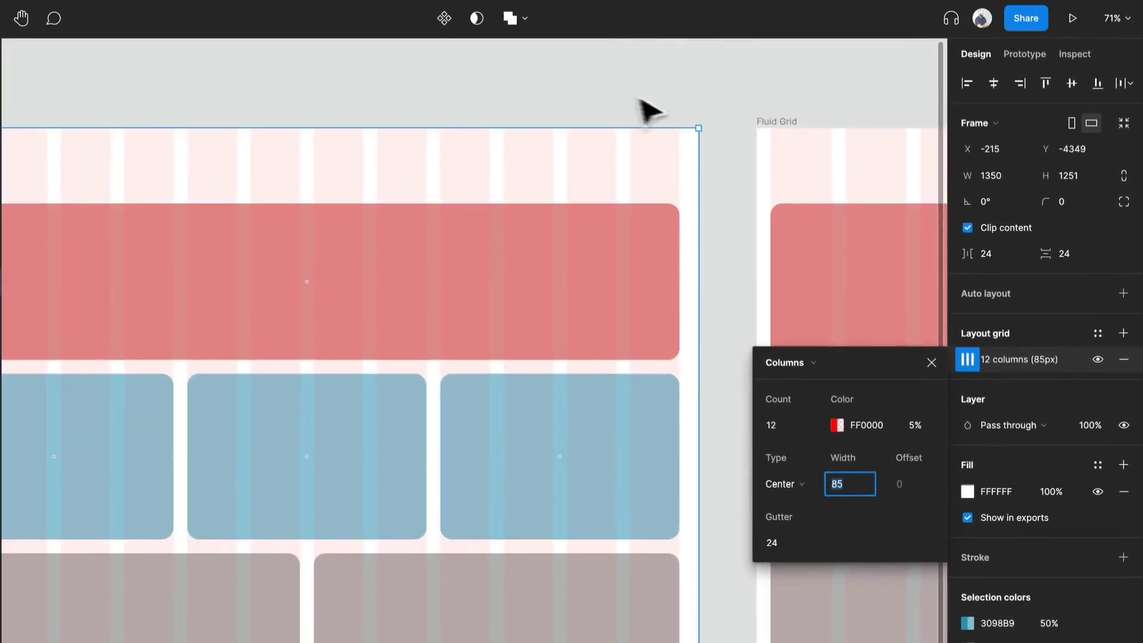
pyautogui.click(543, 118)
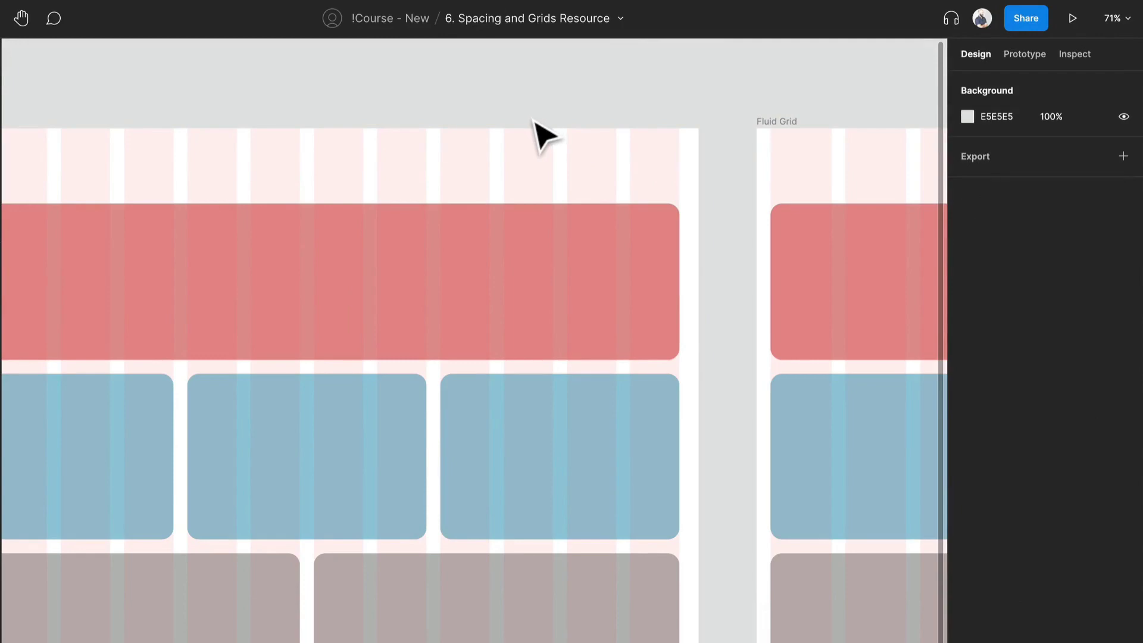
# Toggle the layout grids' visibility off and back on
pyautogui.hotkey('shift', 'g')
pyautogui.hotkey('shift', 'g')
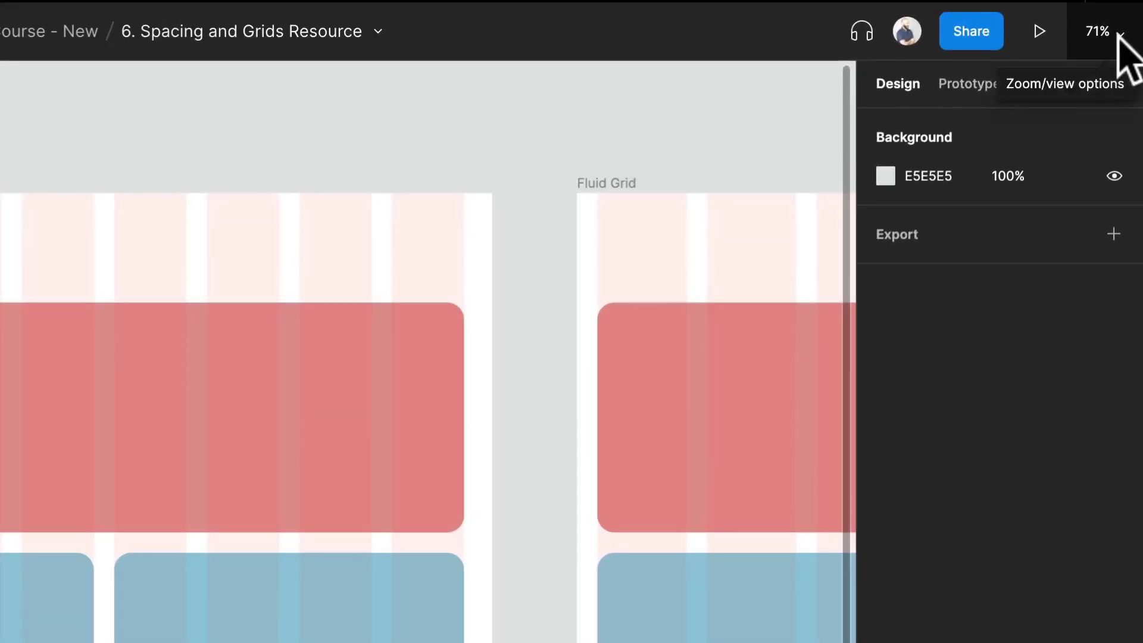
pyautogui.click(1118, 33)
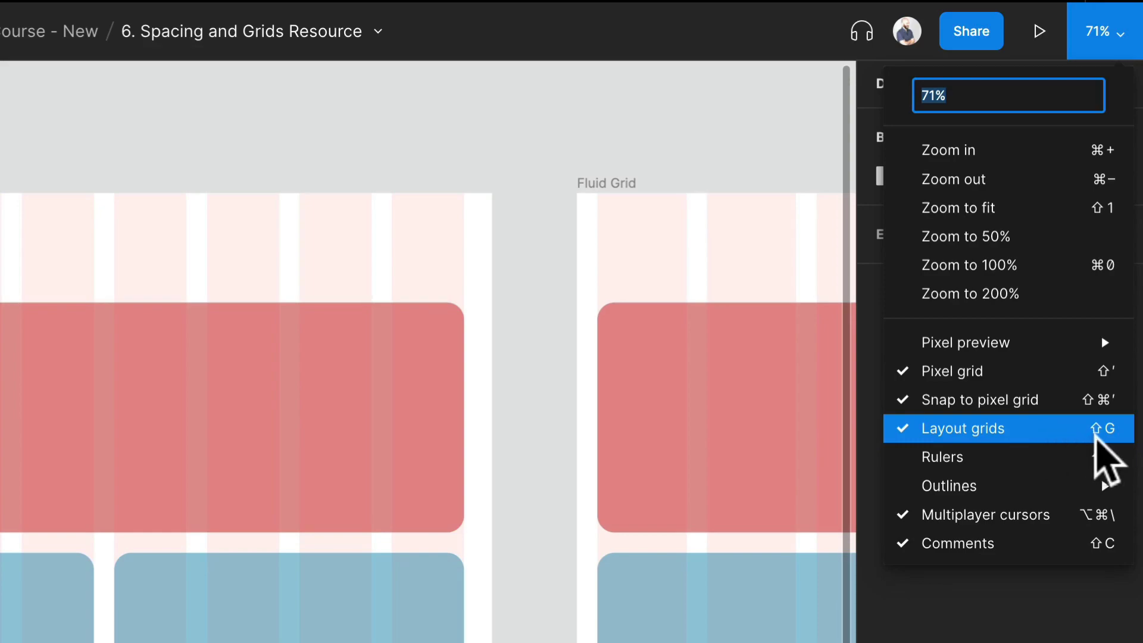
pyautogui.click(223, 162)
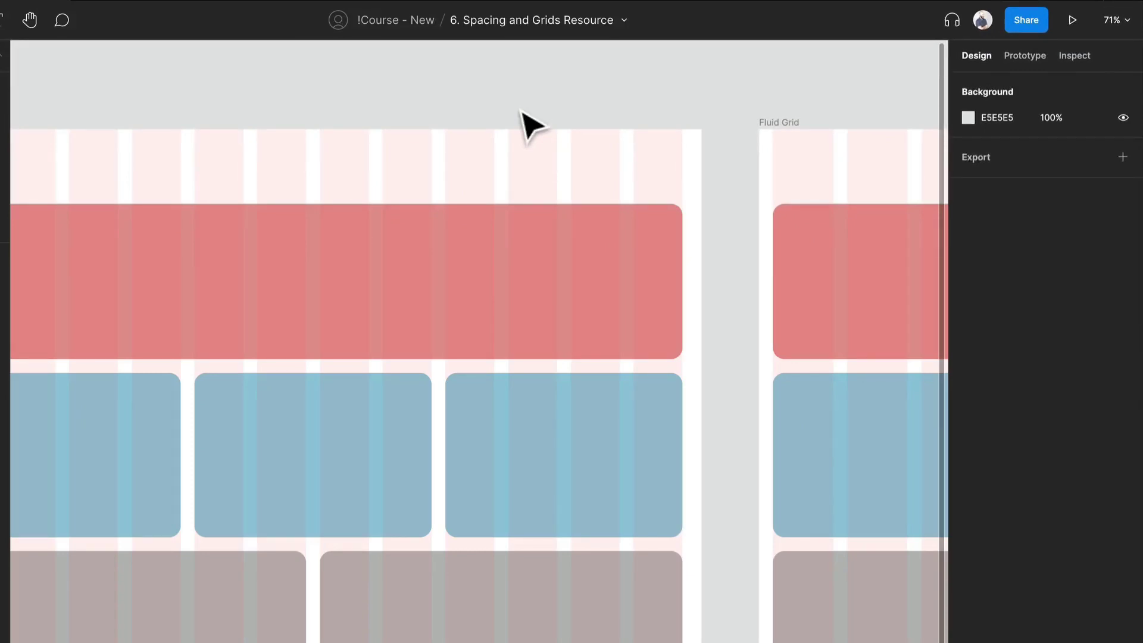
# Widen the Fixed Grid frame from its left edge to about 1952 px wide
pyautogui.scroll(-2, 238, 113)
pyautogui.moveTo(205, 112); pyautogui.dragTo(311, 110)
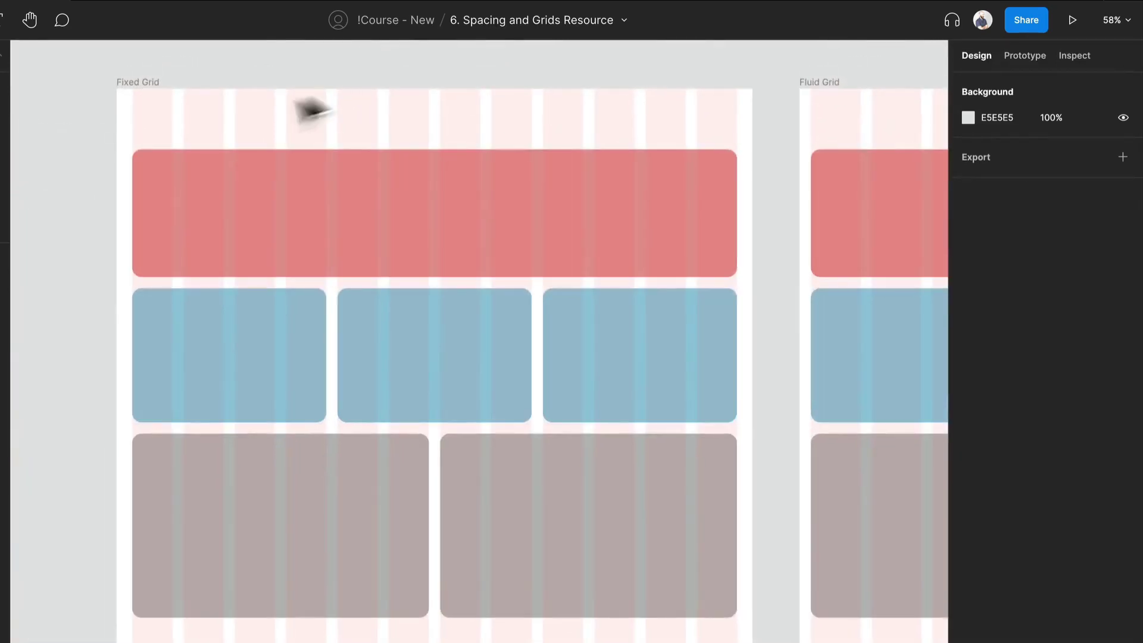
pyautogui.click(141, 83)
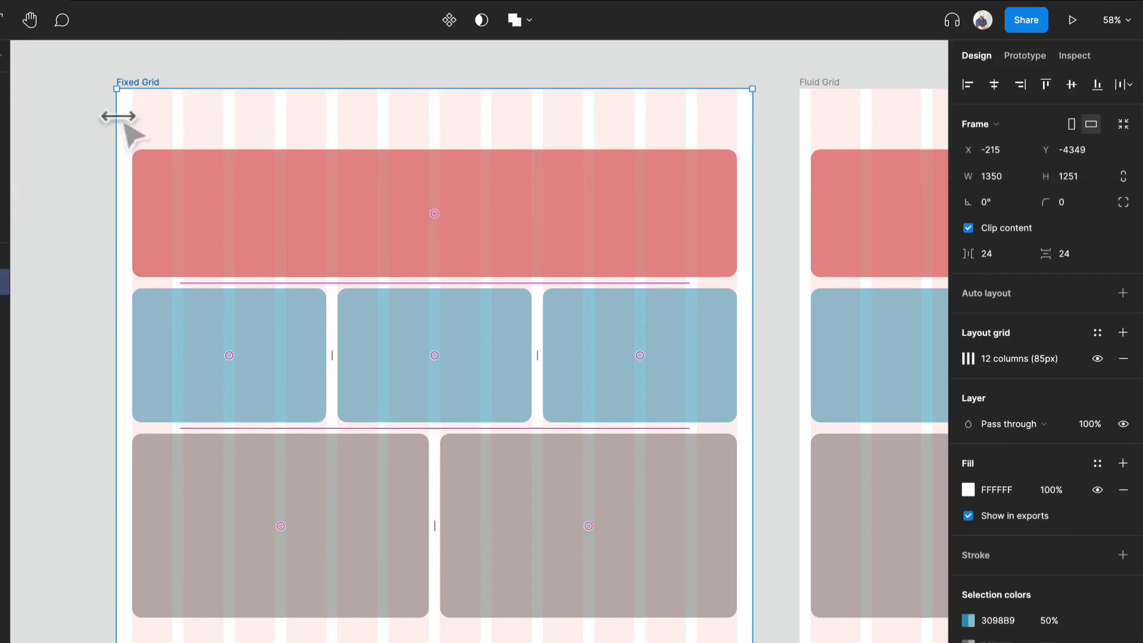
pyautogui.moveTo(113, 120); pyautogui.dragTo(226, 131)
pyautogui.moveTo(304, 151); pyautogui.dragTo(143, 181)
pyautogui.scroll(-2, 143, 181)
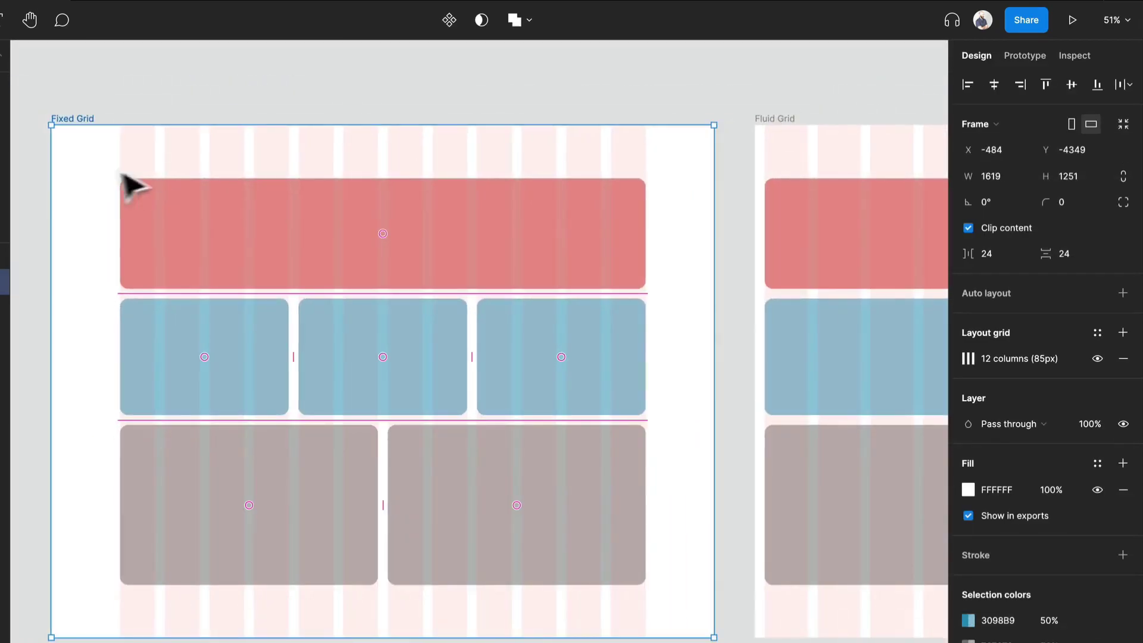
pyautogui.moveTo(49, 176); pyautogui.dragTo(101, 180)
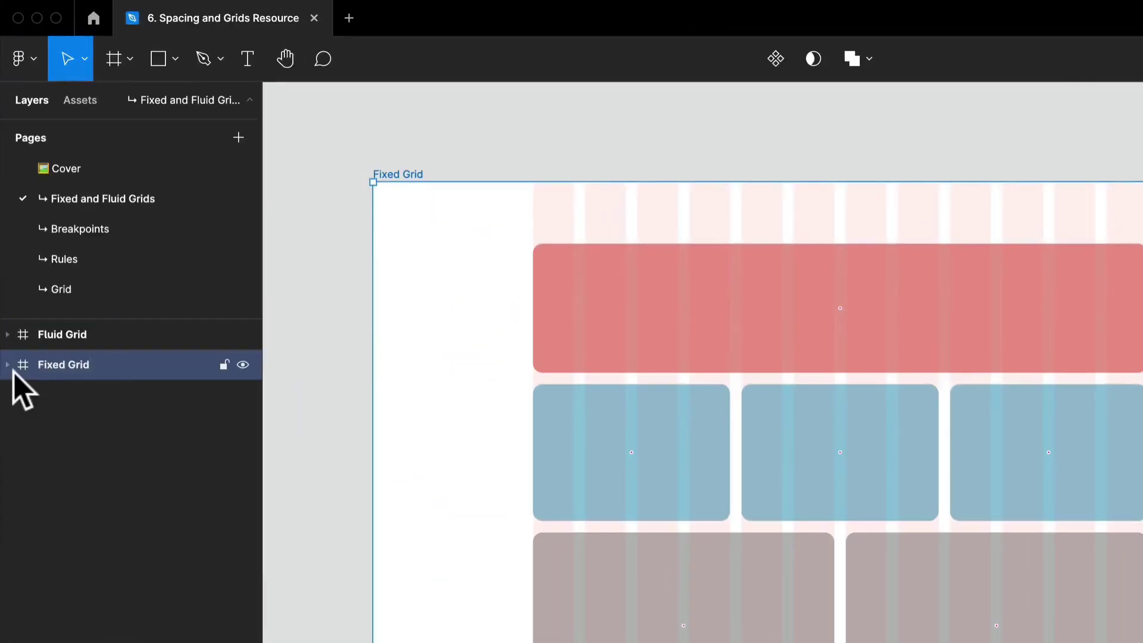
# Inspect the Grid Container layers inside the Fixed Grid frame and their constraints
pyautogui.click(9, 365)
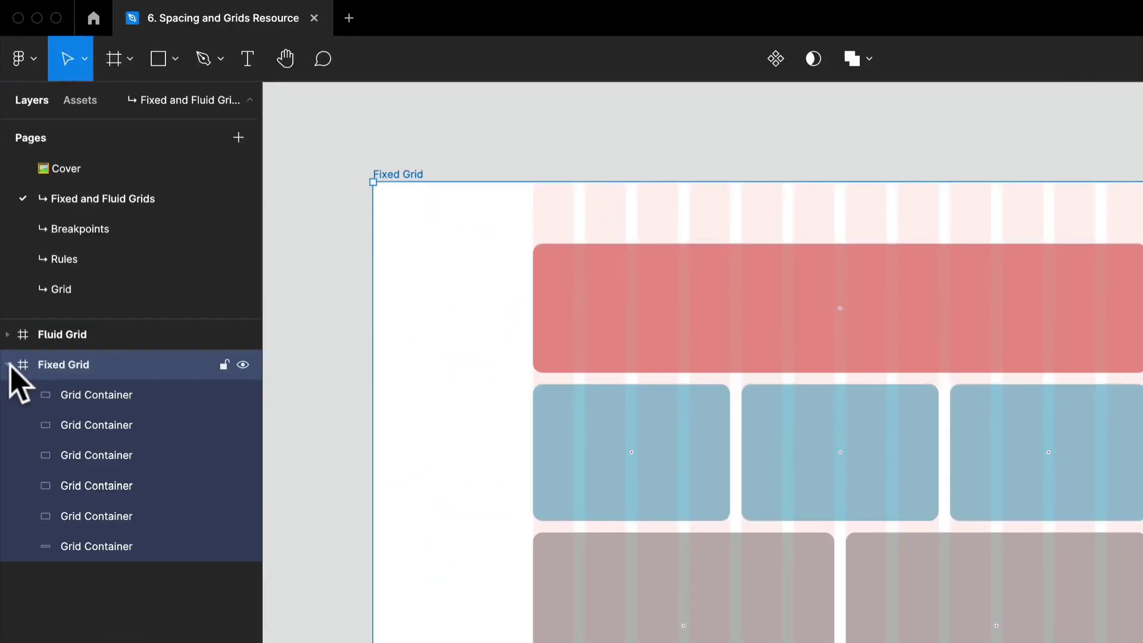
pyautogui.click(108, 394)
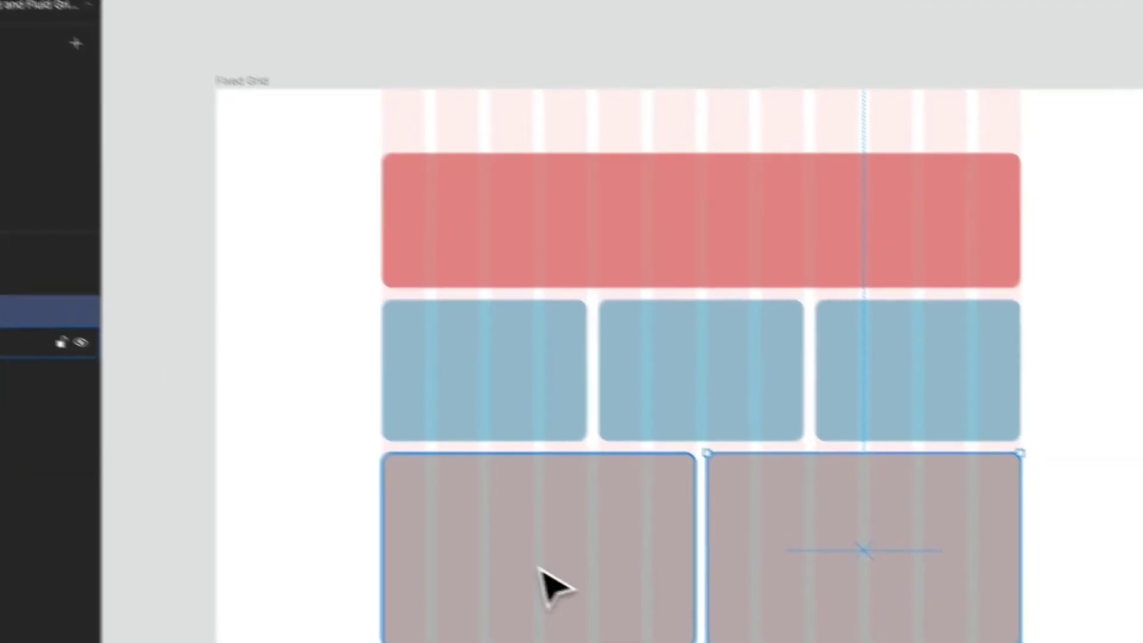
pyautogui.click(687, 624)
pyautogui.click(661, 495)
pyautogui.click(679, 353)
pyautogui.click(799, 357)
pyautogui.click(792, 232)
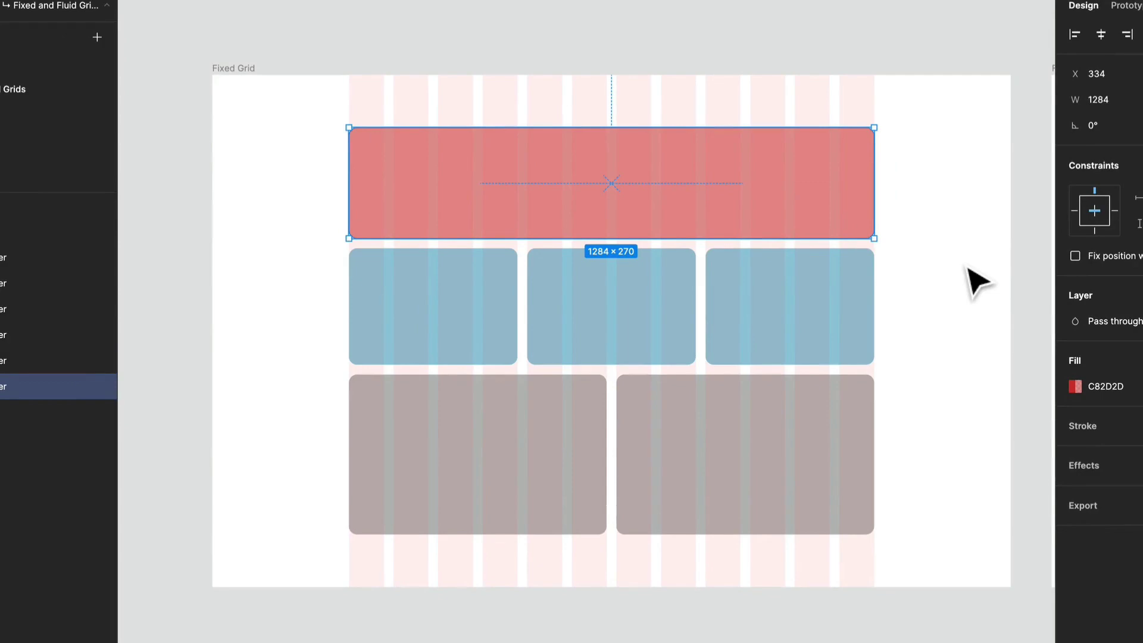
pyautogui.click(233, 69)
pyautogui.moveTo(214, 103); pyautogui.dragTo(382, 170)
pyautogui.hotkey('ctrl', 'z')
pyautogui.click(398, 192)
pyautogui.press('Tab')
pyautogui.press('Tab')
pyautogui.press('Tab')
pyautogui.press('Tab')
pyautogui.press('Tab')
pyautogui.press('Tab')
pyautogui.press('Tab')
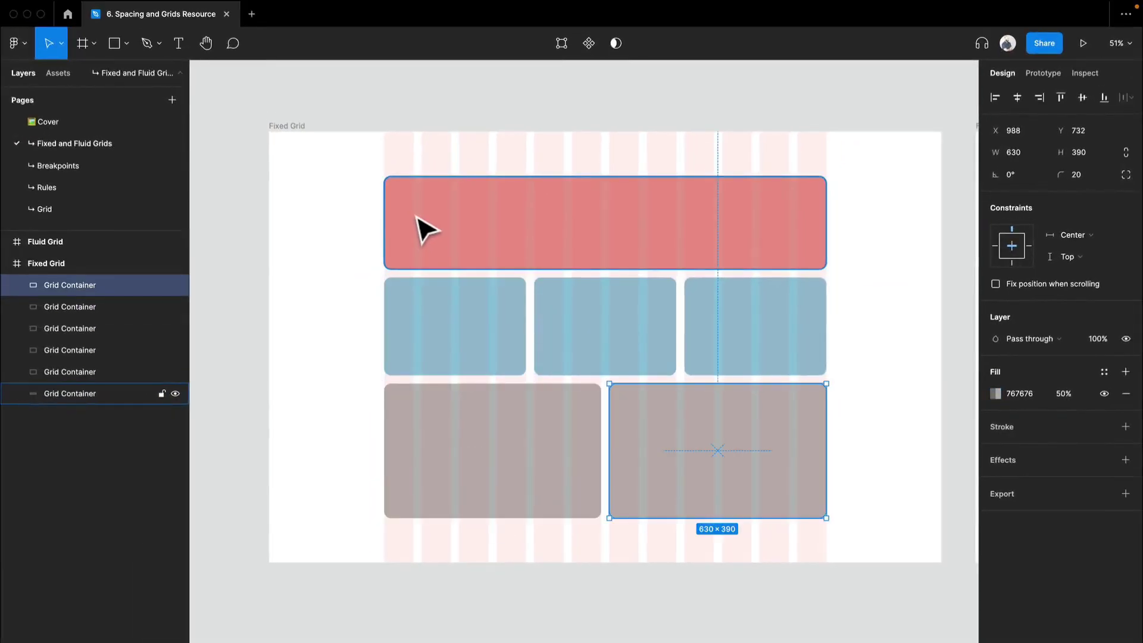
# Undo the Fixed Grid frame resizing
pyautogui.press('super+z')
pyautogui.press('super+z')
pyautogui.hscroll(2, 411, 243)
pyautogui.scroll(1, 411, 243)
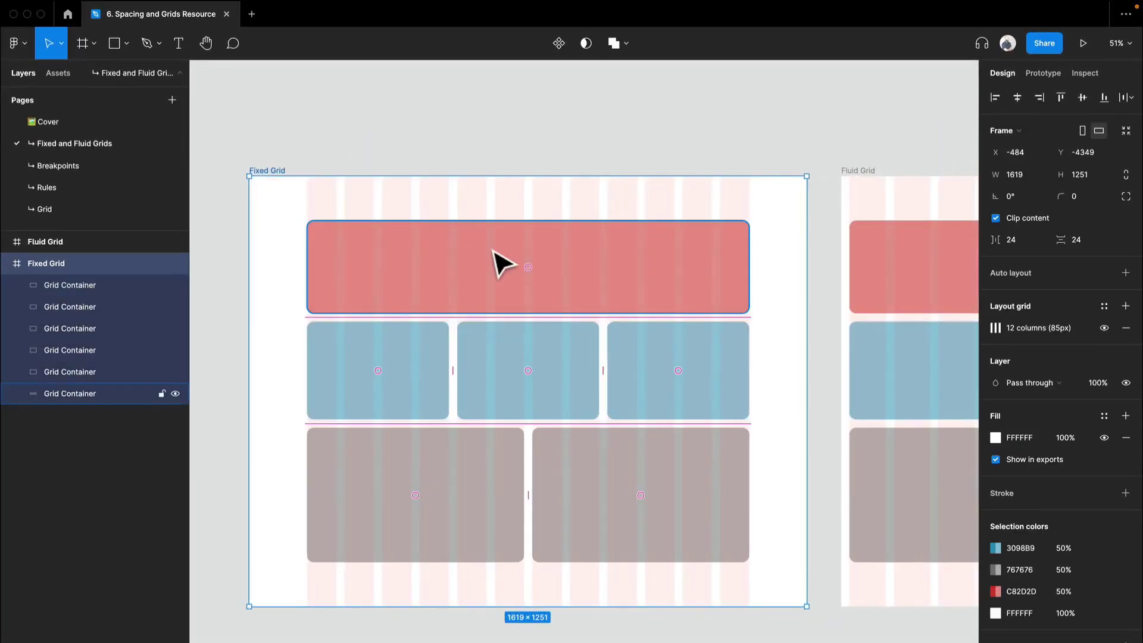
pyautogui.press('super+z')
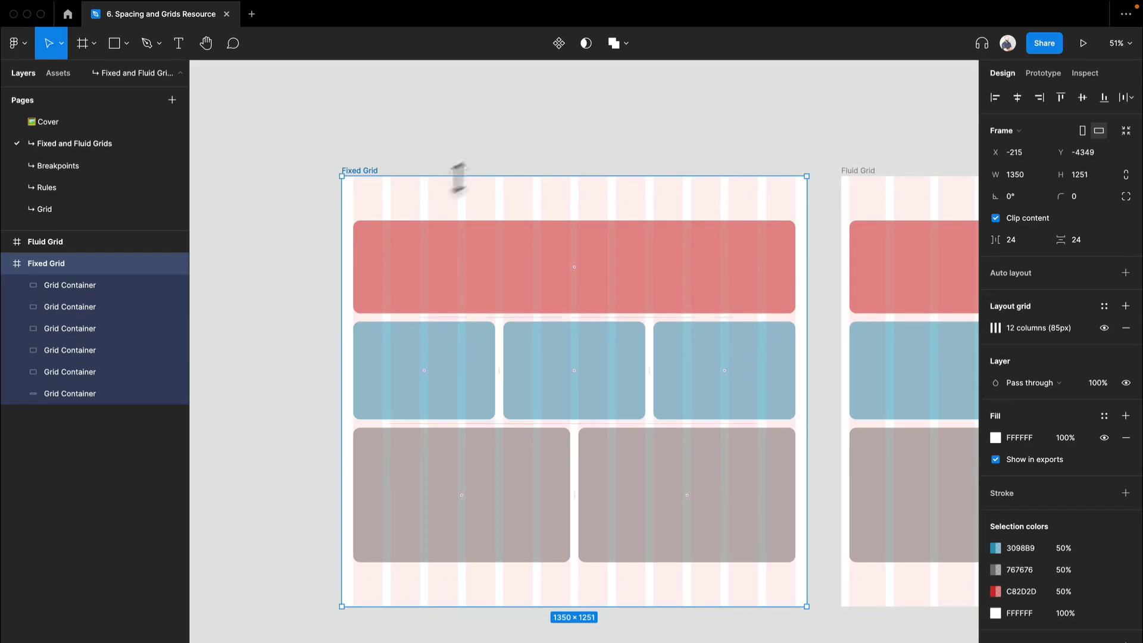
pyautogui.moveTo(341, 210); pyautogui.dragTo(245, 215)
pyautogui.press('super+z')
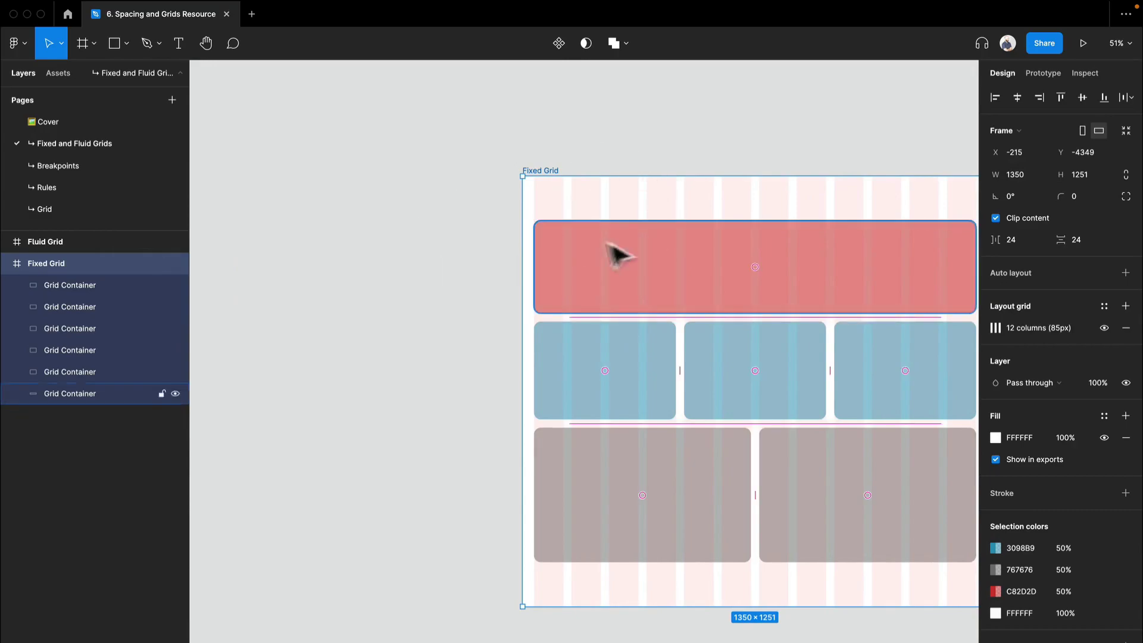
# Select the Fluid Grid frame and inspect the constraints of its Grid Container layers
pyautogui.moveTo(582, 183); pyautogui.dragTo(250, 150)
pyautogui.moveTo(854, 289); pyautogui.dragTo(476, 256)
pyautogui.click(350, 118)
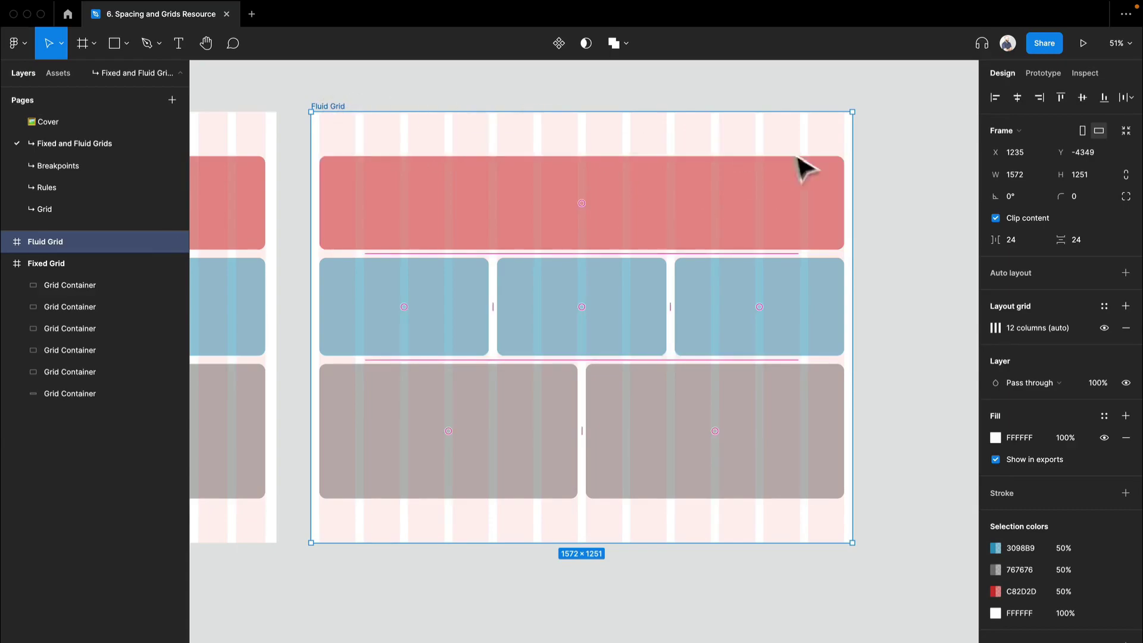
pyautogui.moveTo(851, 218); pyautogui.dragTo(804, 256)
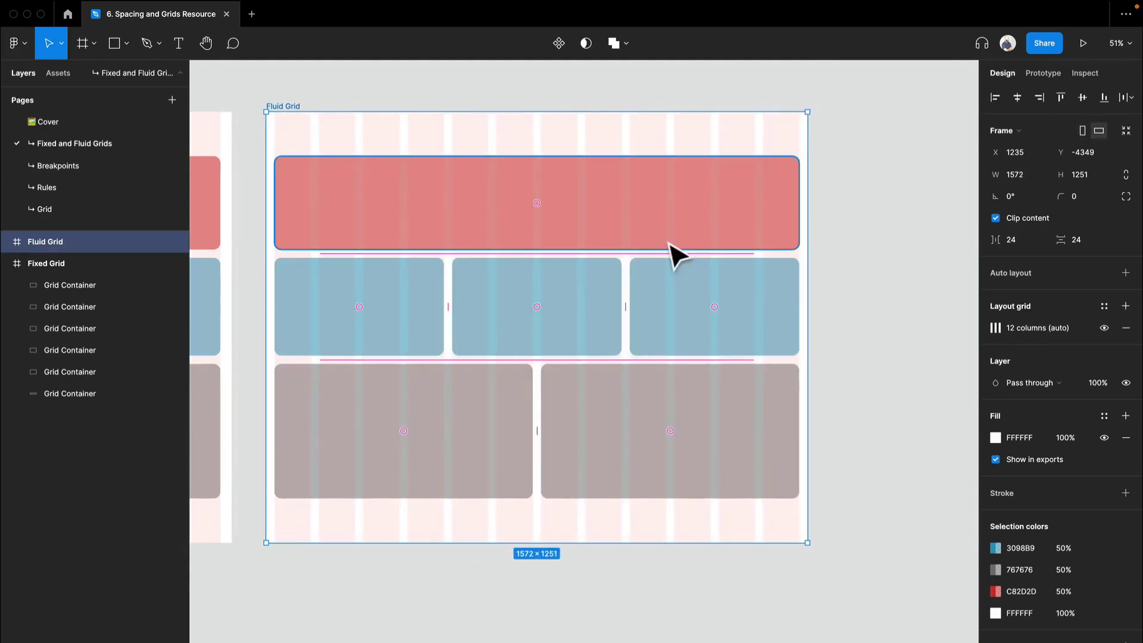
pyautogui.press('Tab')
pyautogui.click(630, 208)
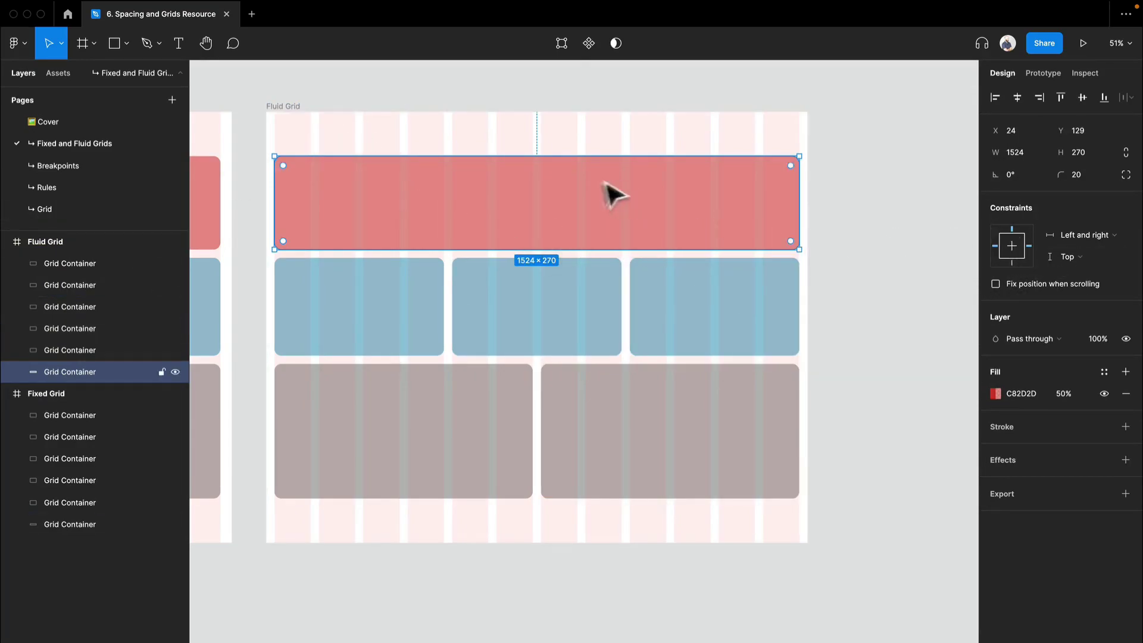
pyautogui.moveTo(798, 199)
pyautogui.mouseDown()
pyautogui.moveTo(576, 194)
pyautogui.moveTo(799, 221)
pyautogui.mouseUp()
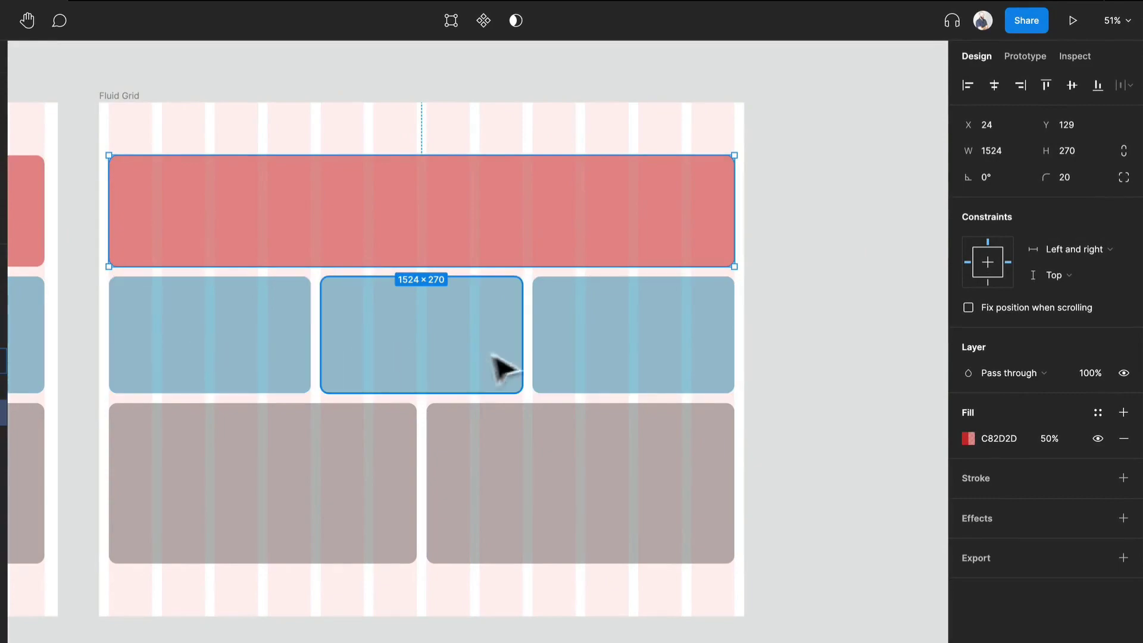
pyautogui.click(632, 378)
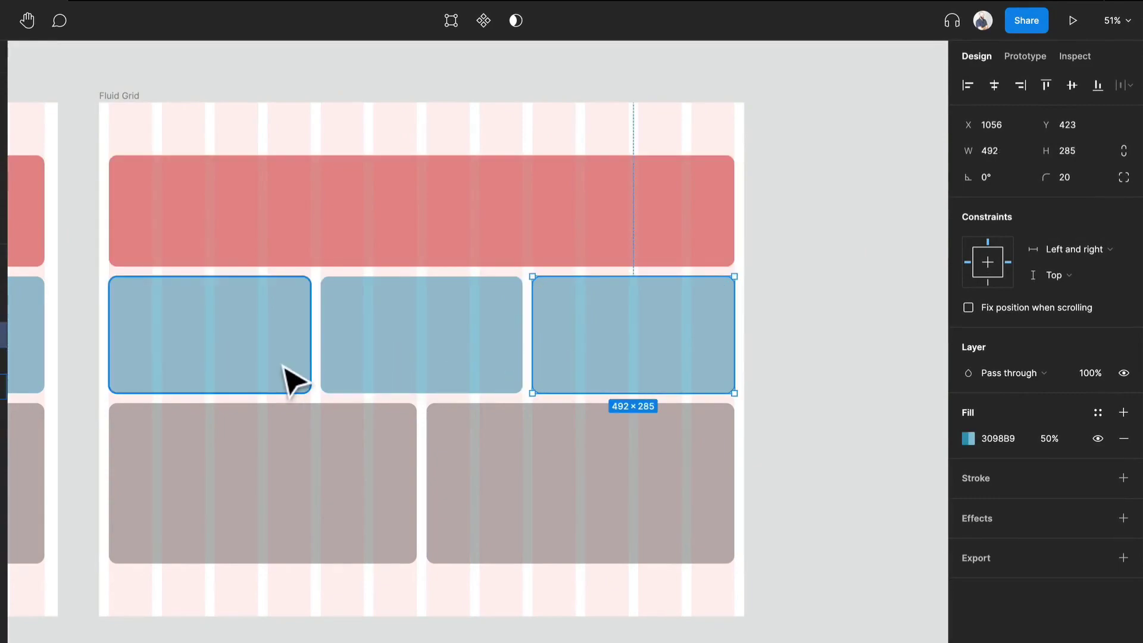
pyautogui.click(122, 97)
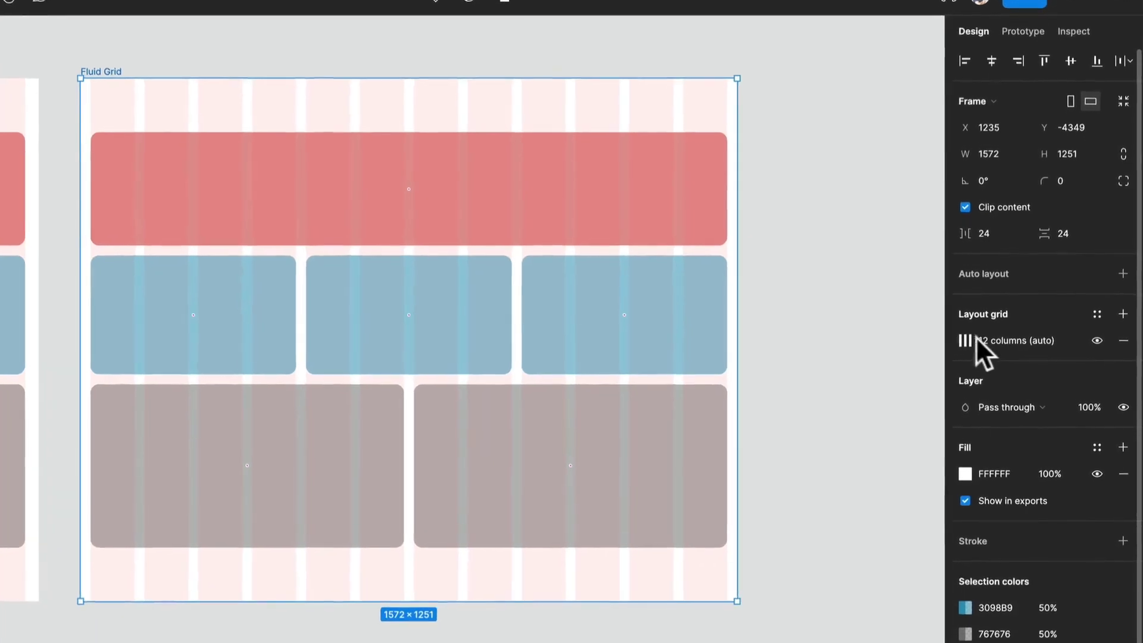
# Compare the column layout grid settings of the Fluid Grid and Fixed Grid frames, including the grid type options
pyautogui.click(967, 339)
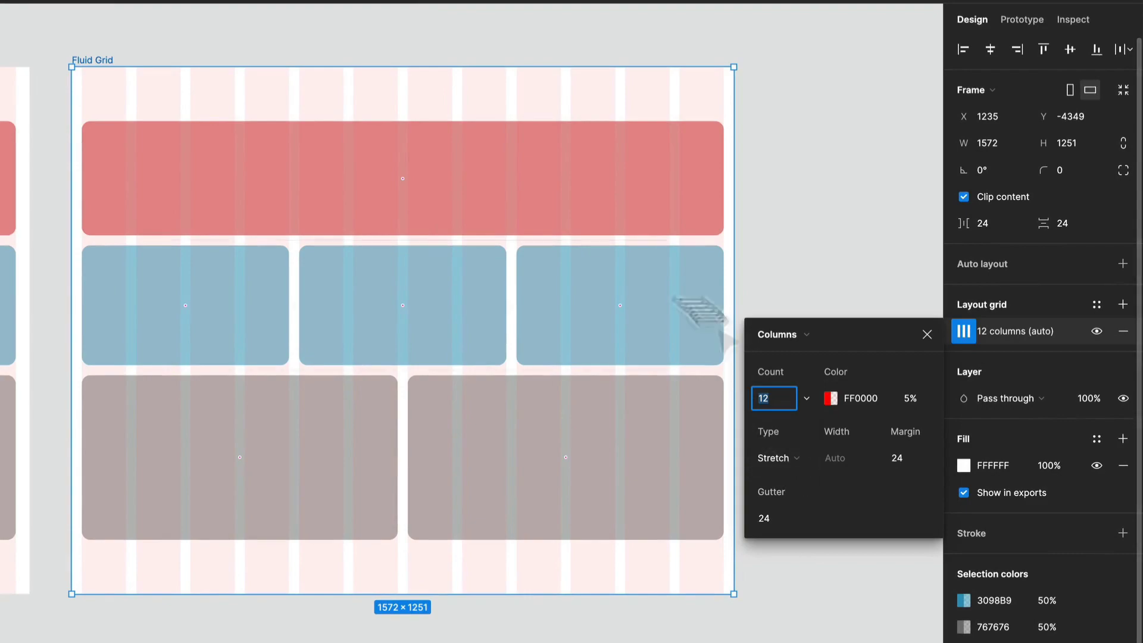
pyautogui.moveTo(578, 54); pyautogui.dragTo(676, 153)
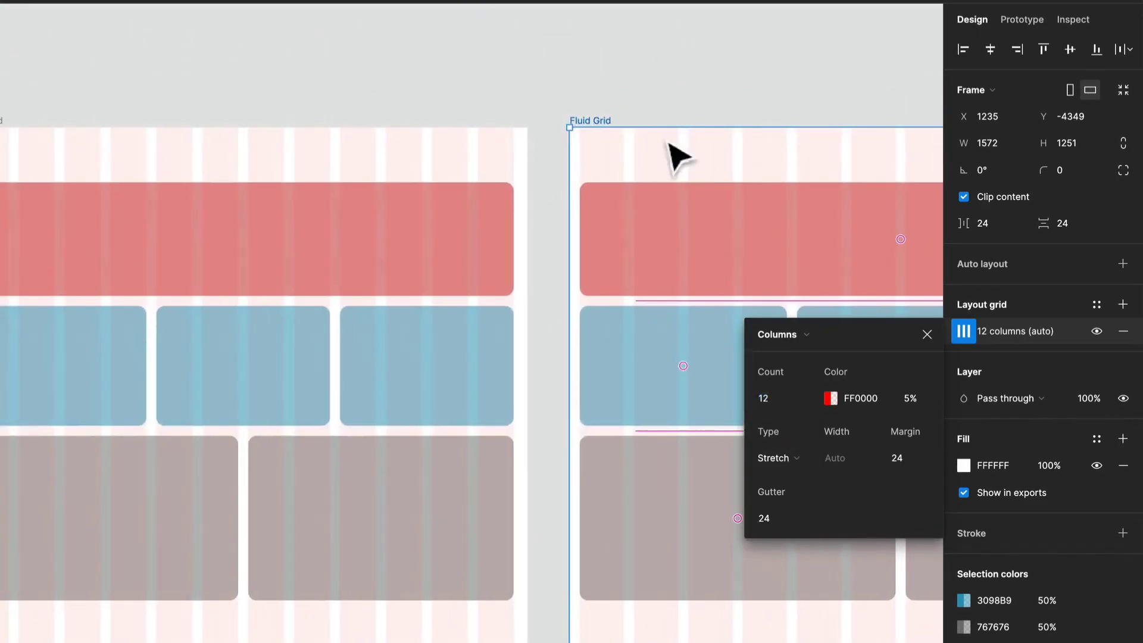
pyautogui.moveTo(311, 166); pyautogui.dragTo(577, 140)
pyautogui.click(294, 100)
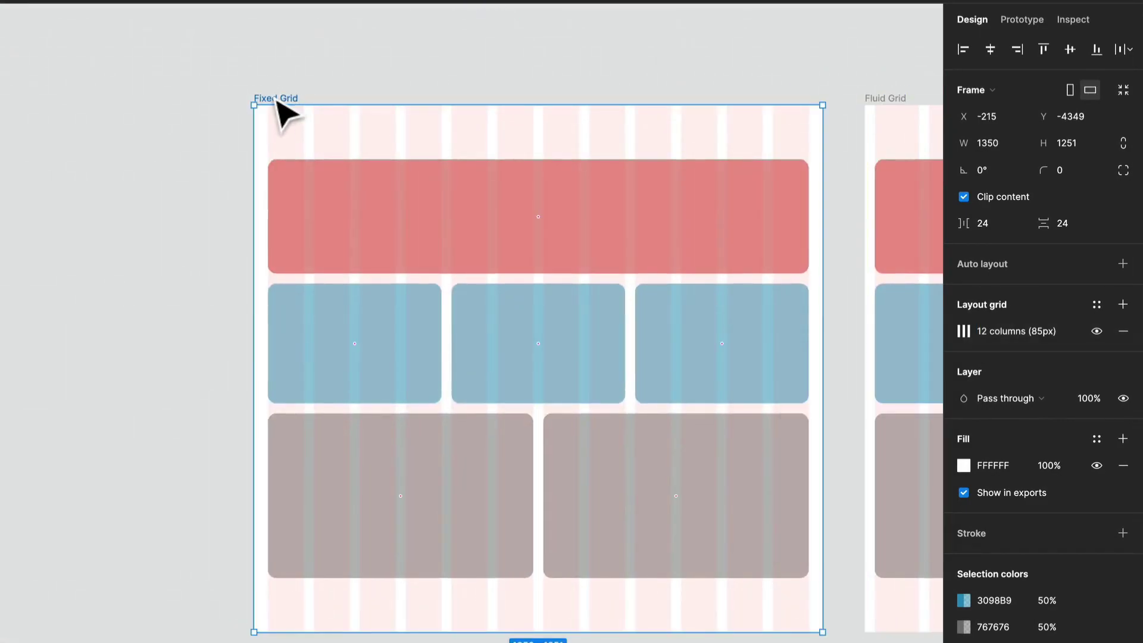
pyautogui.click(962, 329)
pyautogui.click(839, 455)
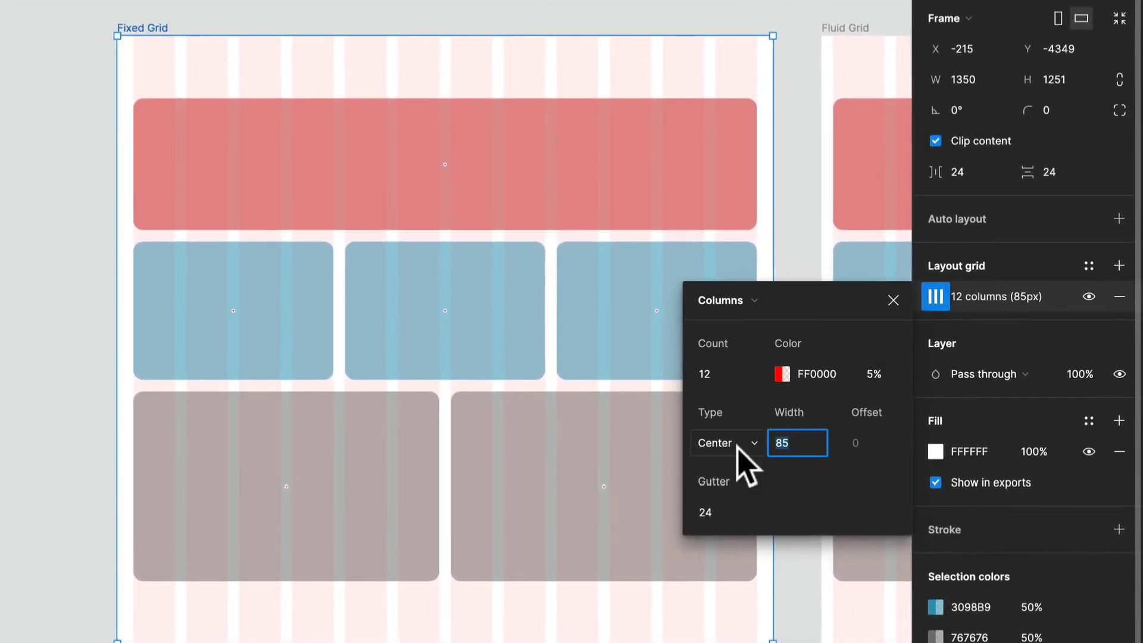
pyautogui.click(740, 451)
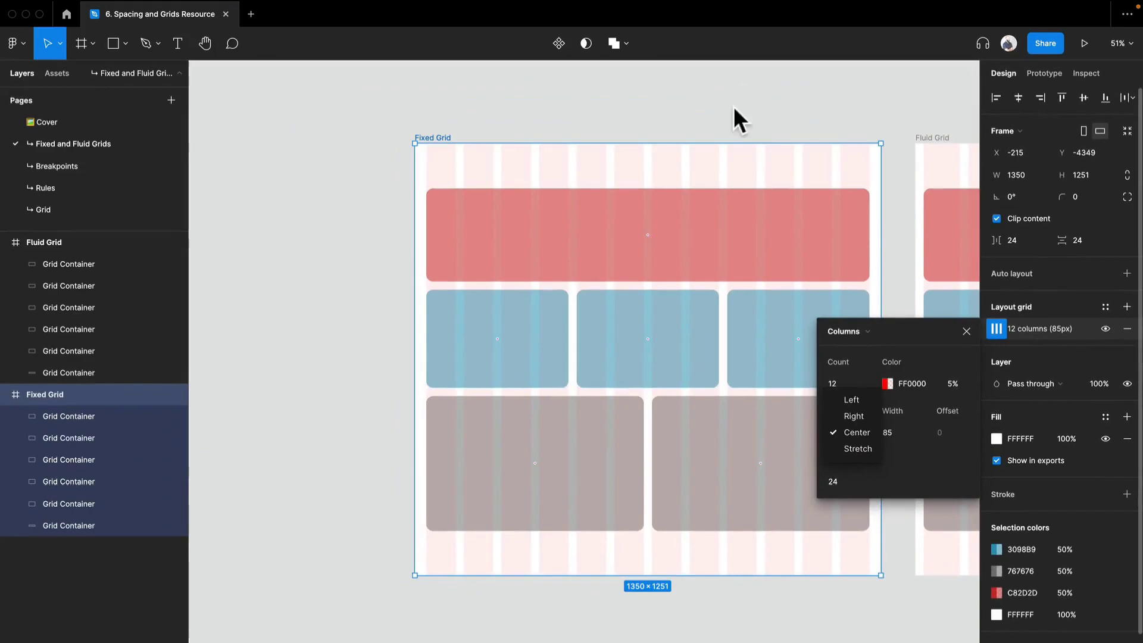
pyautogui.click(734, 108)
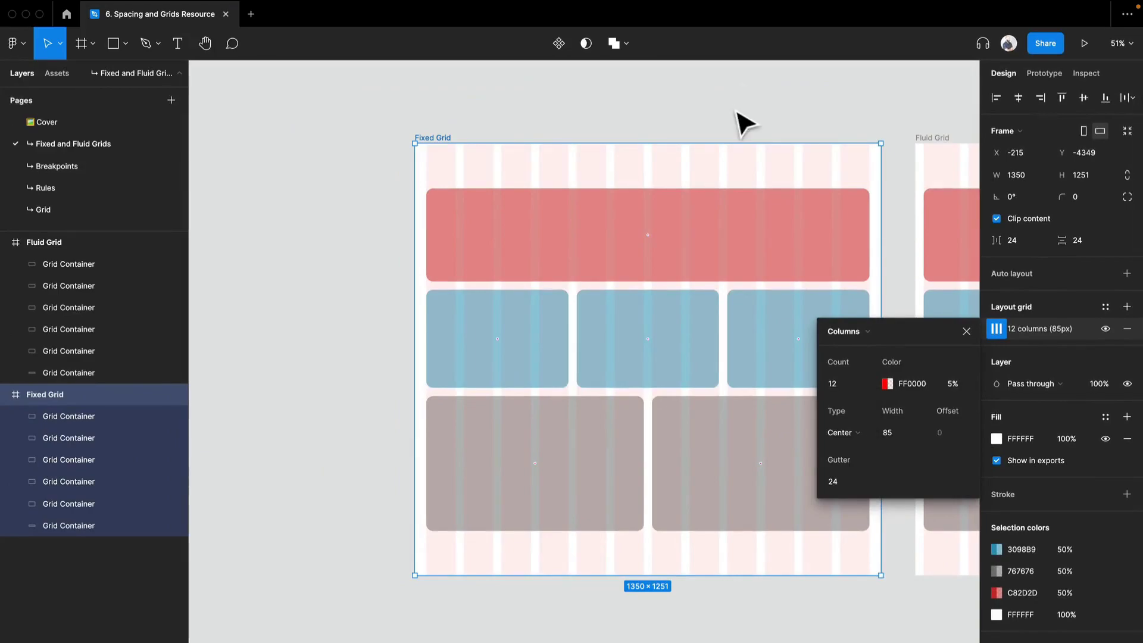
# Narrow the Fluid Grid frame to about 1374 px wide, then undo the resize
pyautogui.moveTo(694, 311); pyautogui.dragTo(361, 291)
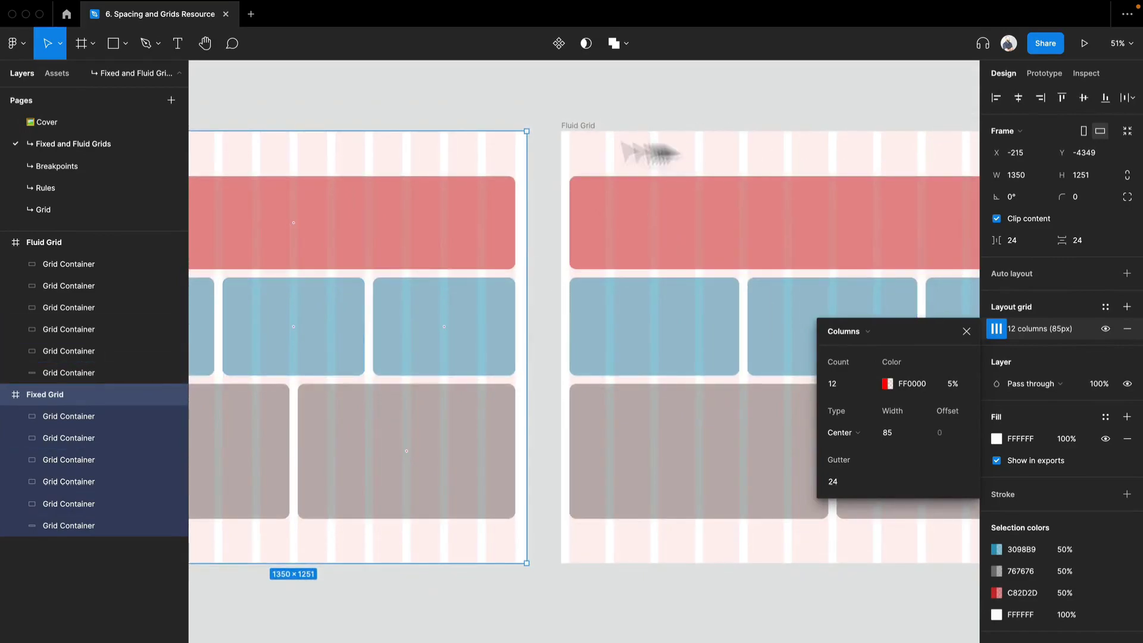
pyautogui.click(573, 138)
pyautogui.moveTo(661, 179); pyautogui.dragTo(475, 209)
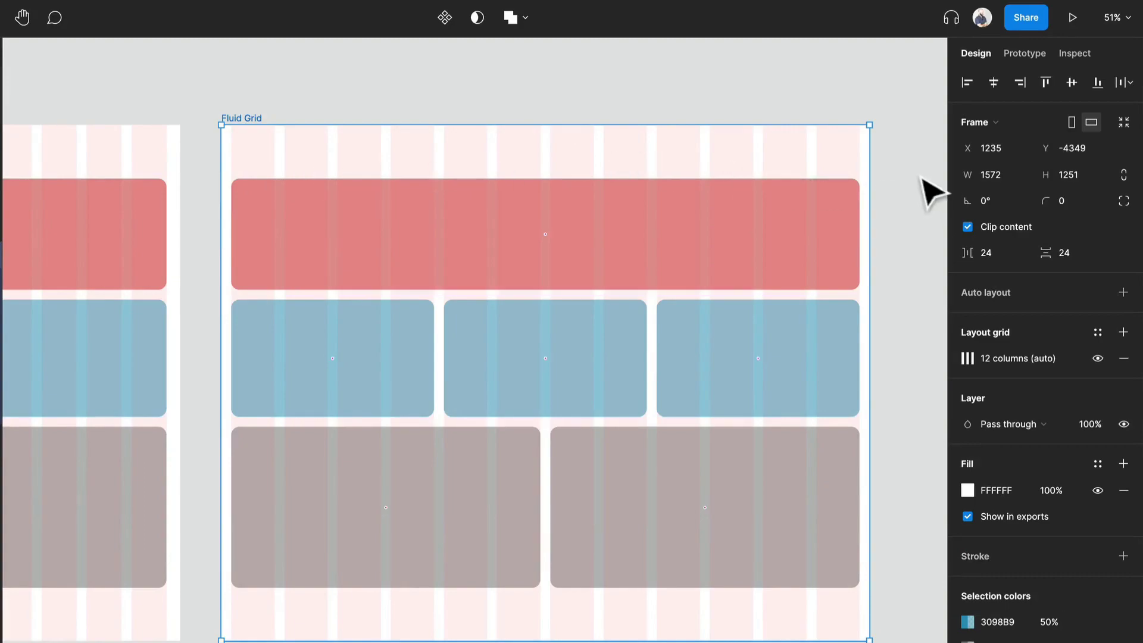
pyautogui.moveTo(871, 182); pyautogui.dragTo(789, 203)
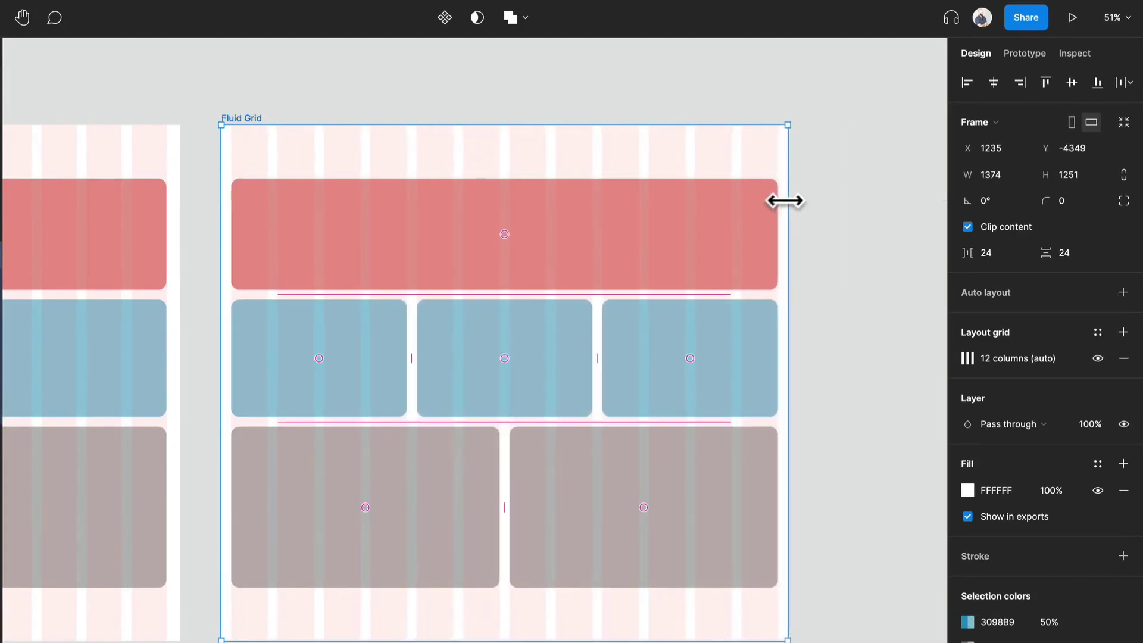
pyautogui.hotkey('ctrl', 'z')
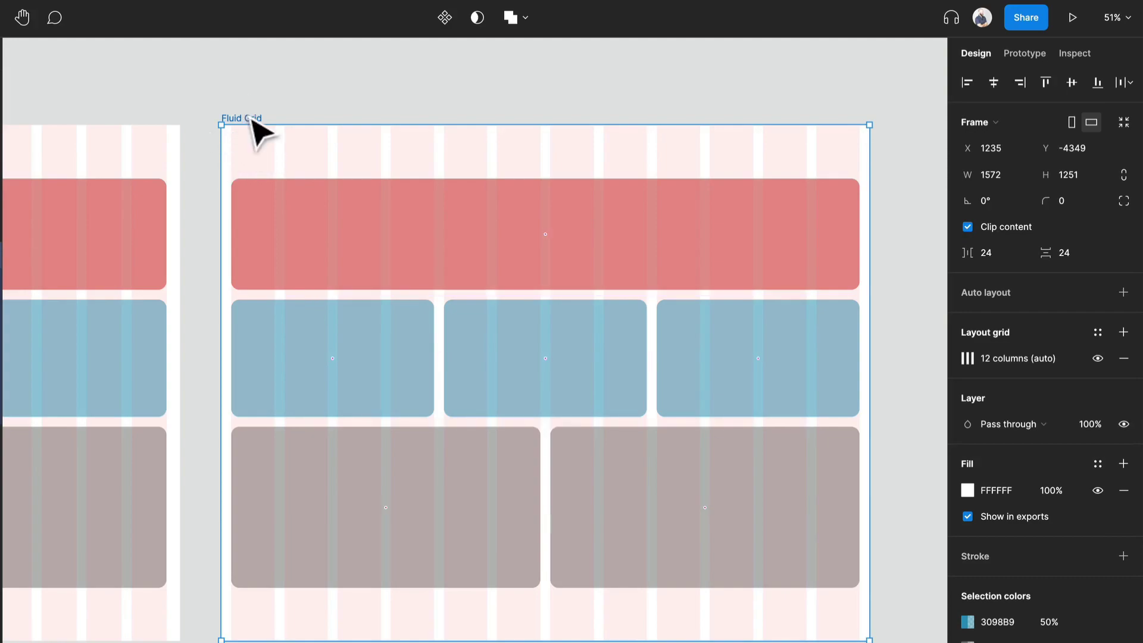
# Widen the Fluid Grid frame to about 2289 px wide, then undo the resize
pyautogui.scroll(-3, 281, 217)
pyautogui.scroll(-2, 280, 216)
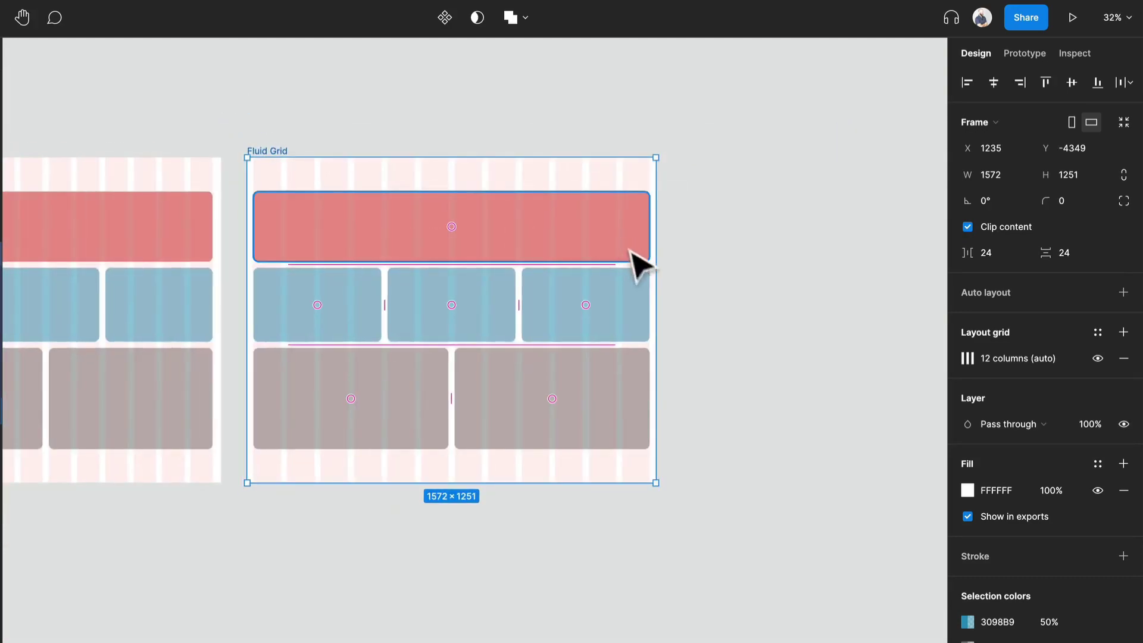
pyautogui.moveTo(656, 277); pyautogui.dragTo(840, 281)
pyautogui.hscroll(-3, 357, 274)
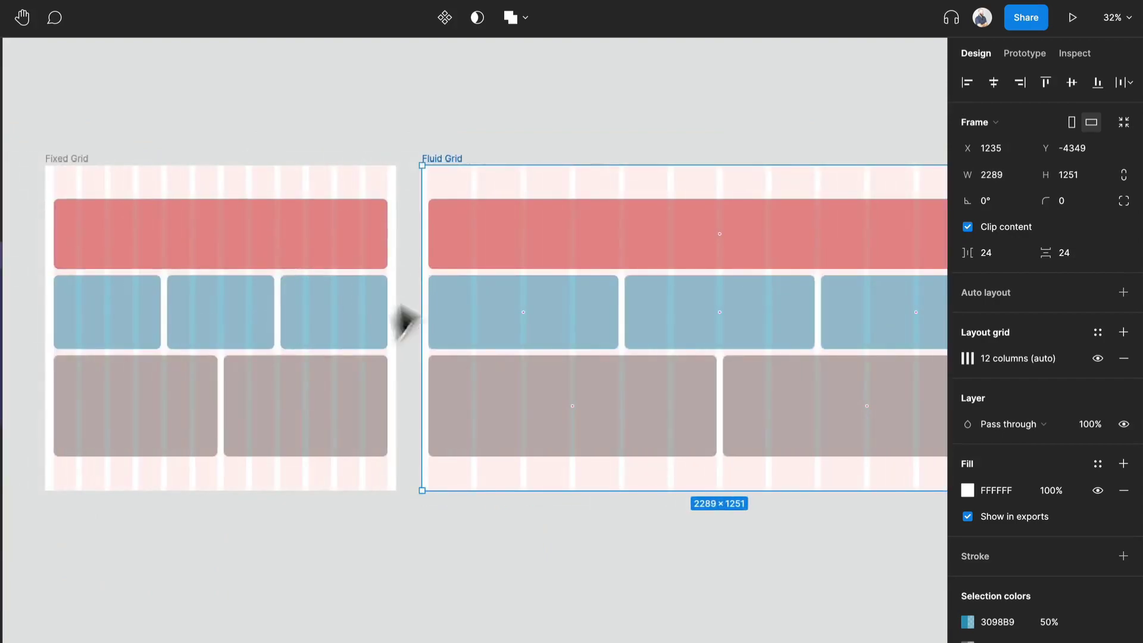
pyautogui.hscroll(4, 474, 327)
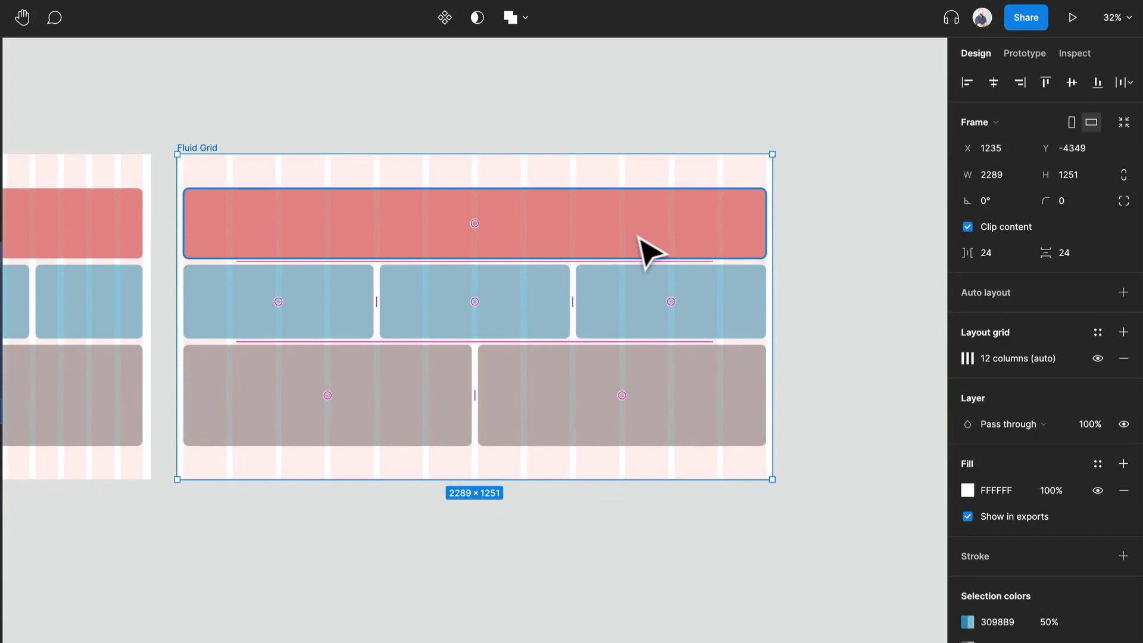
pyautogui.press('super+z')
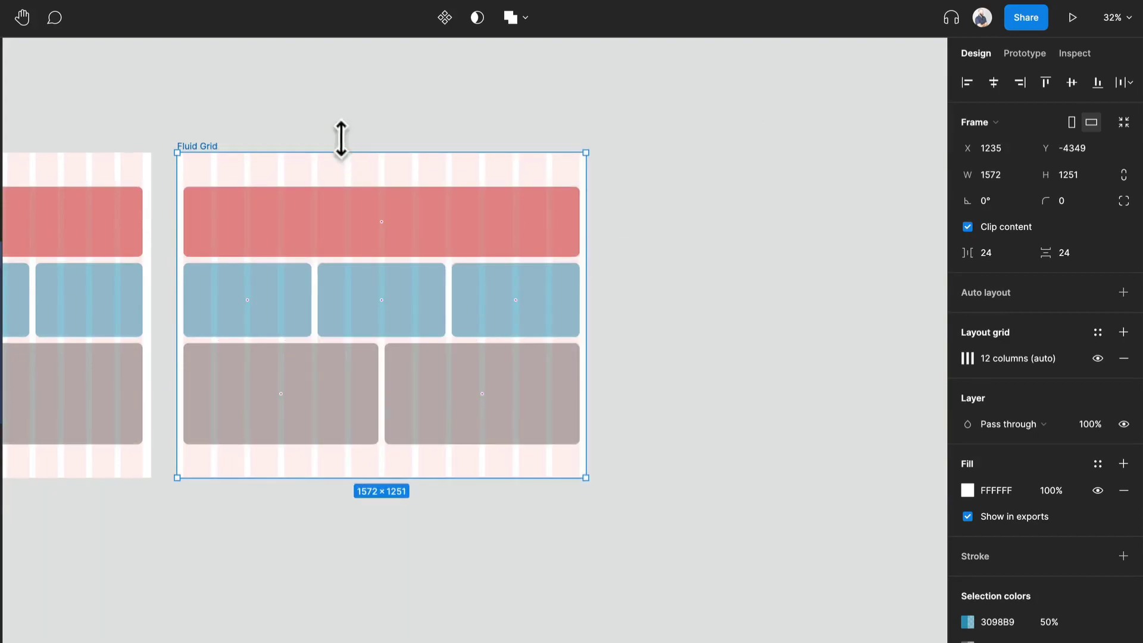
pyautogui.click(339, 144)
pyautogui.hscroll(-5, 76, 255)
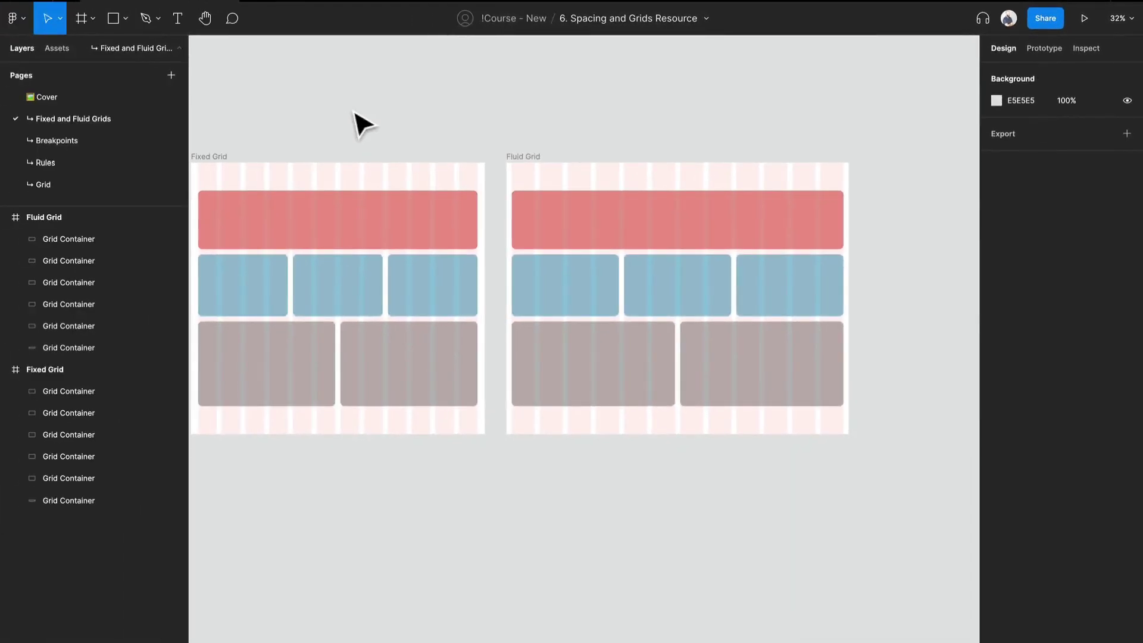
pyautogui.moveTo(355, 119); pyautogui.dragTo(421, 107)
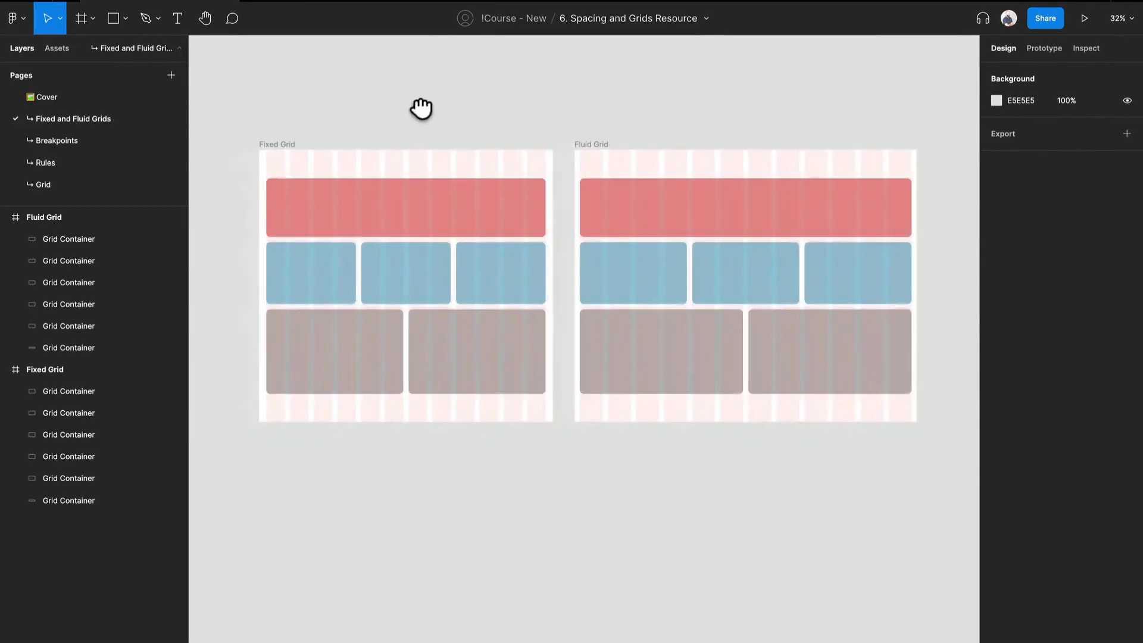